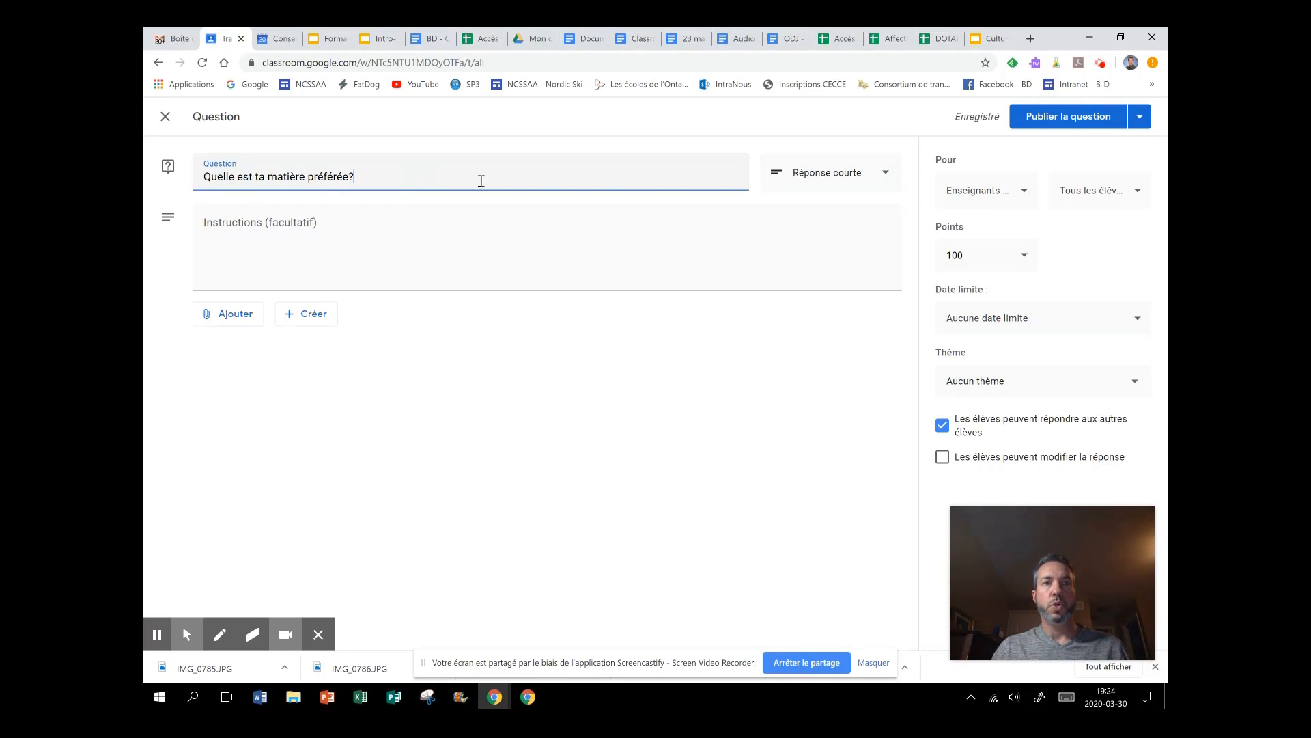
Examine the question's available answer types, attachment sources, new-file types and the list of classes it can be assigned to.
{"action": "left_click", "coordinate": [789, 176]}
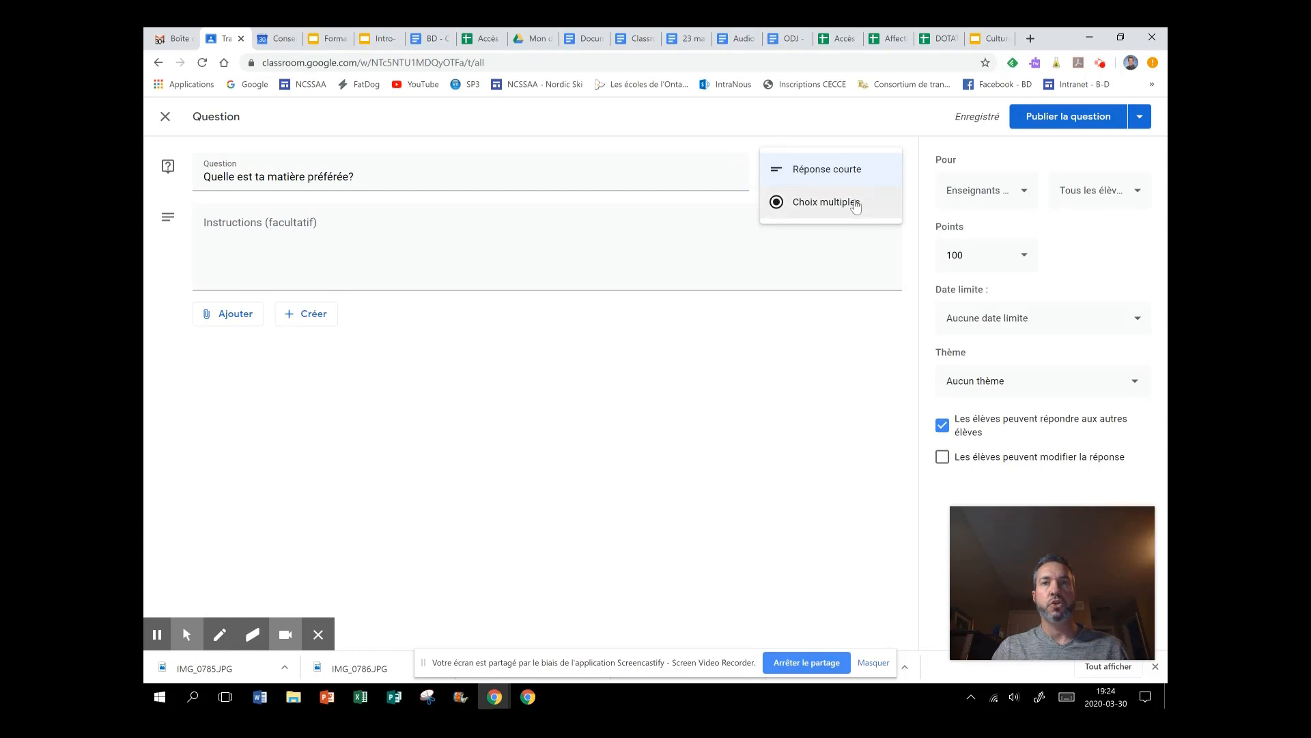
{"action": "left_click", "coordinate": [628, 227]}
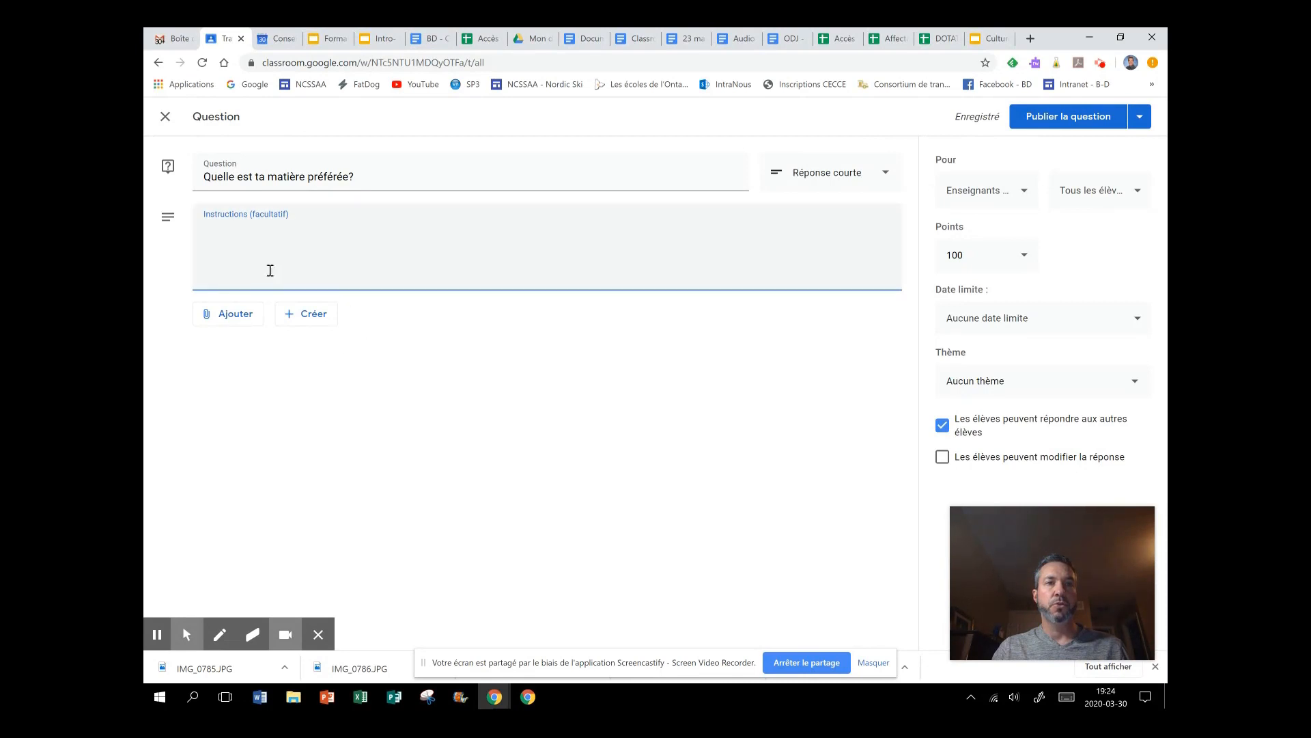
{"action": "left_click", "coordinate": [230, 320]}
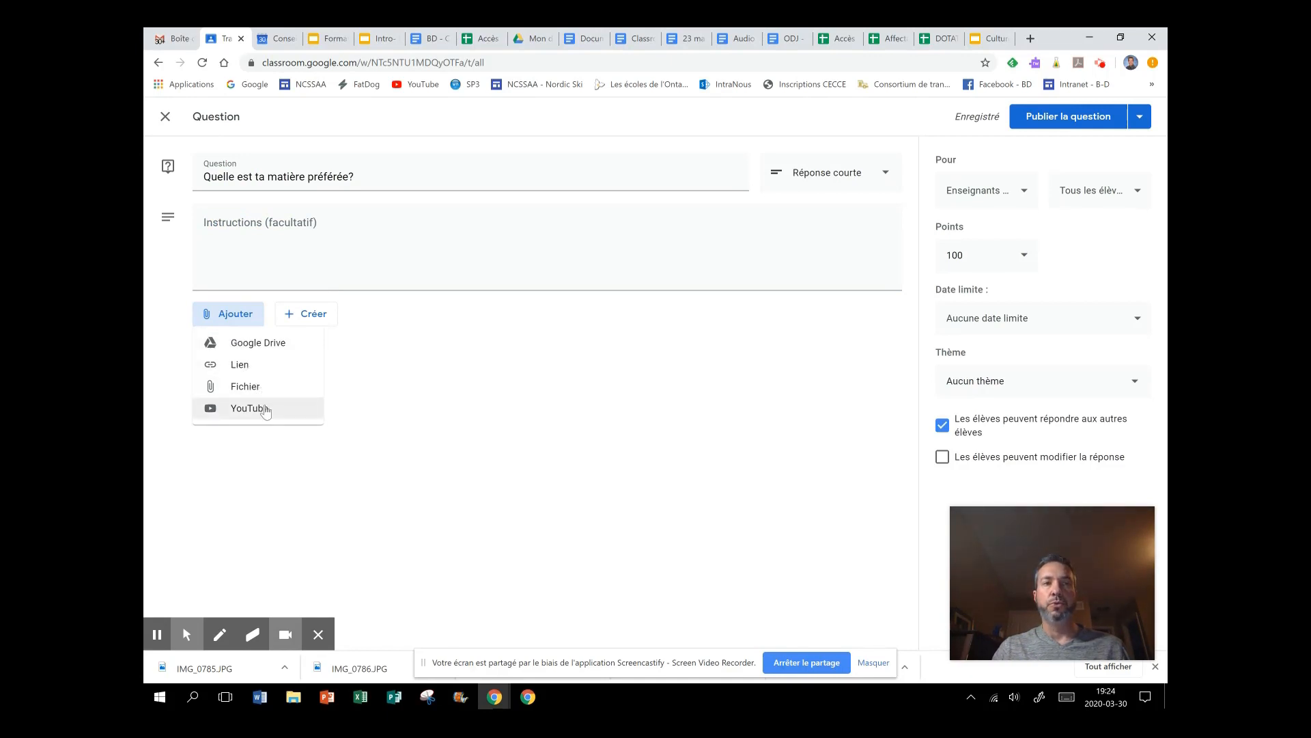
{"action": "left_click", "coordinate": [349, 360]}
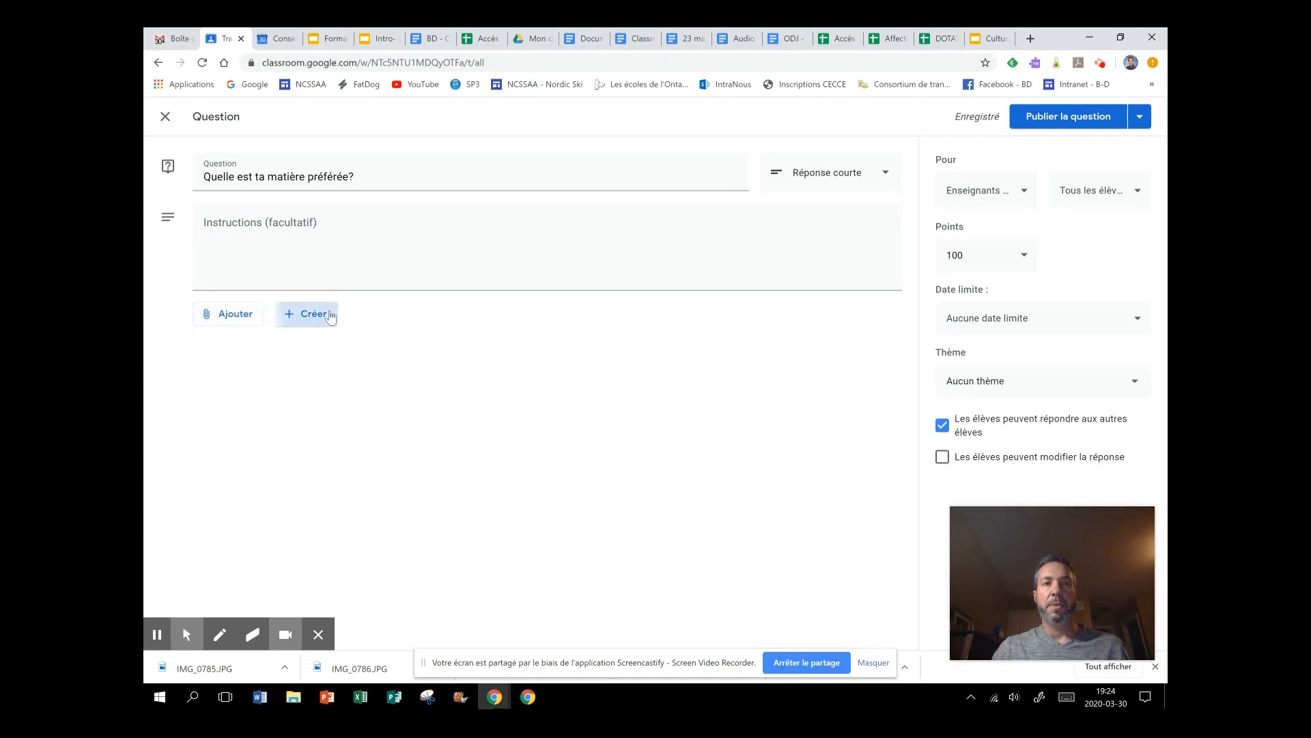
{"action": "left_click", "coordinate": [330, 316]}
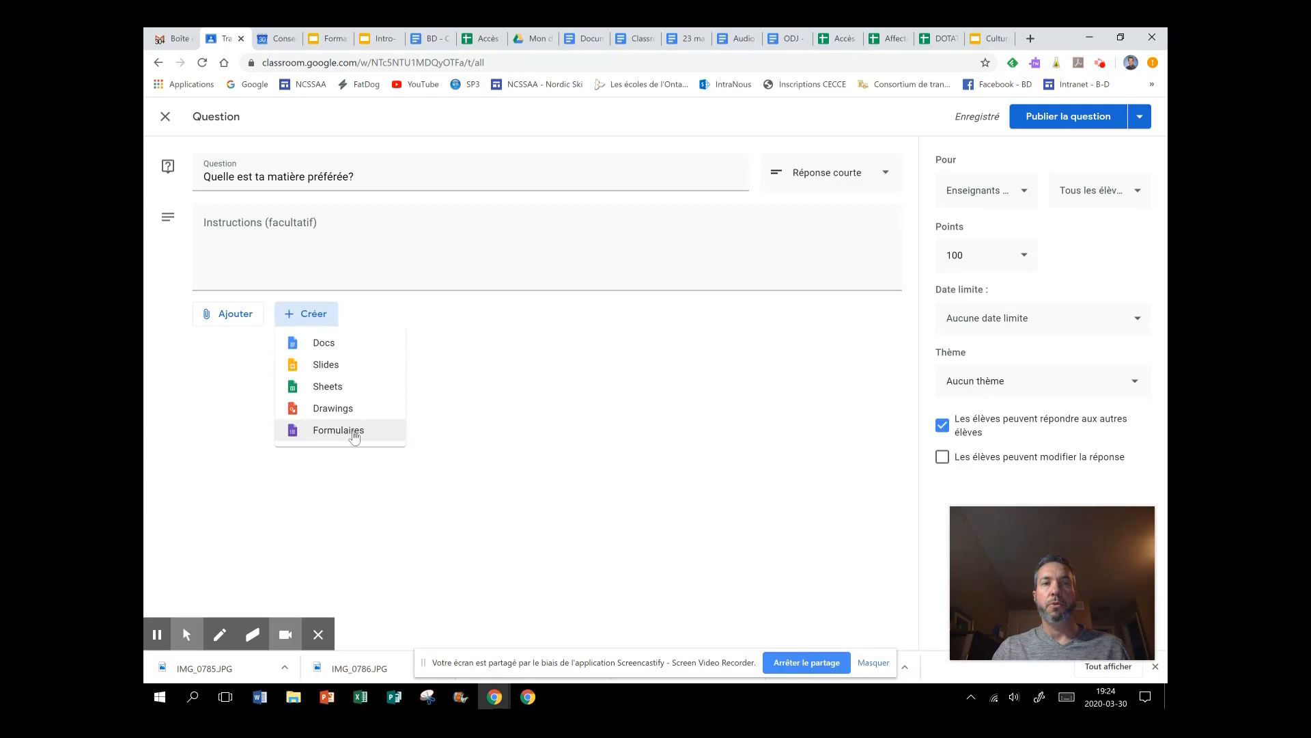
{"action": "left_click", "coordinate": [480, 396]}
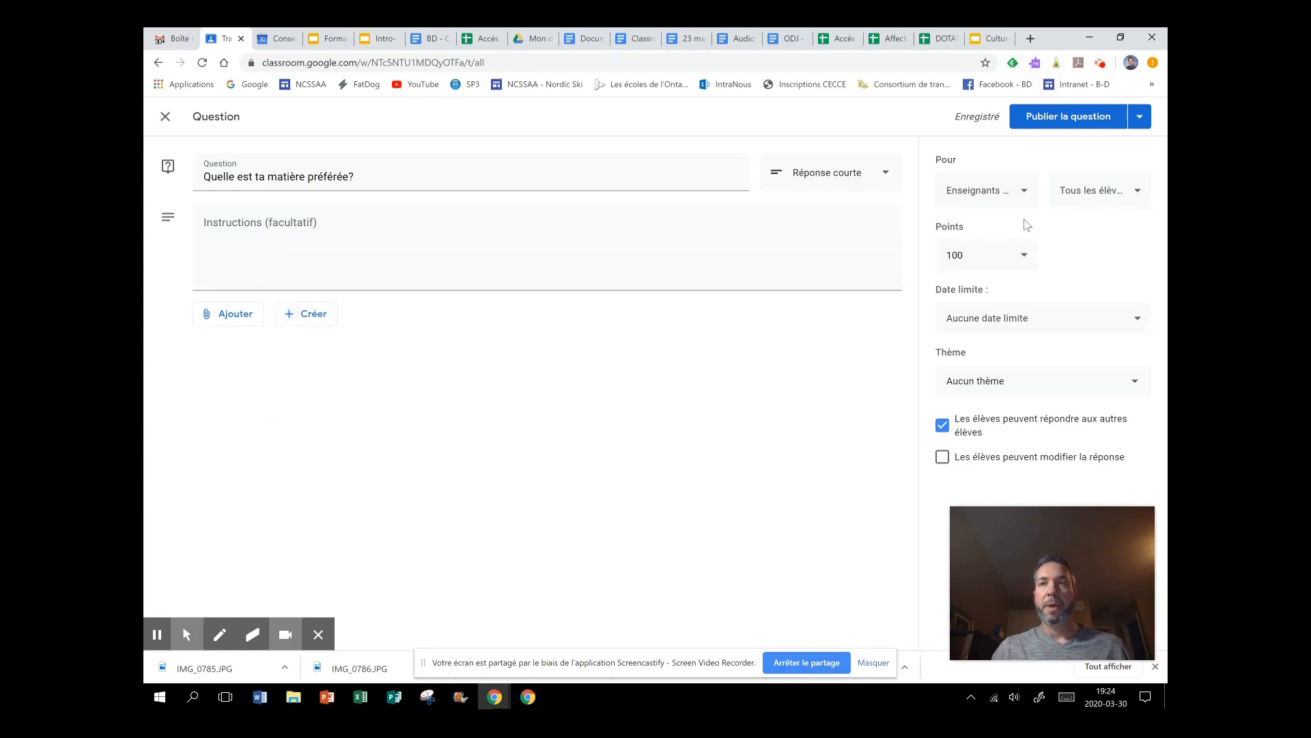
{"action": "left_click", "coordinate": [984, 197]}
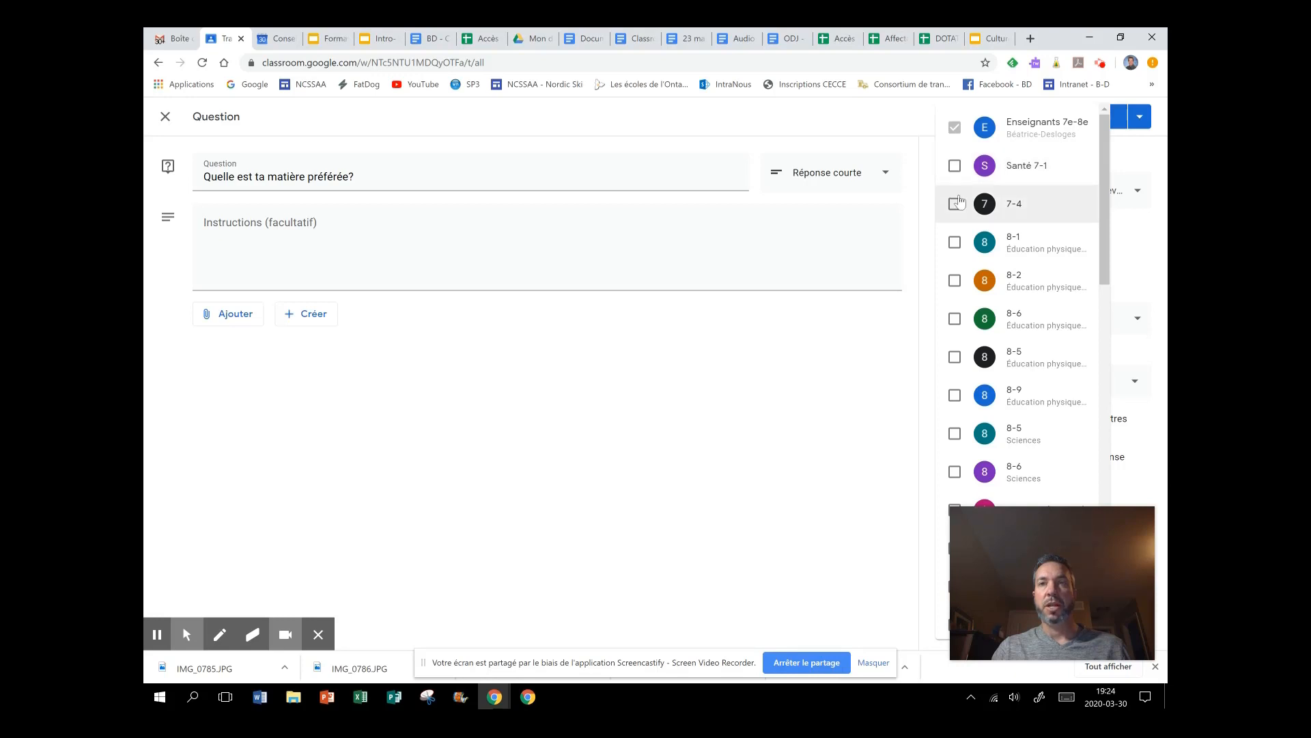
{"action": "left_click", "coordinate": [895, 327]}
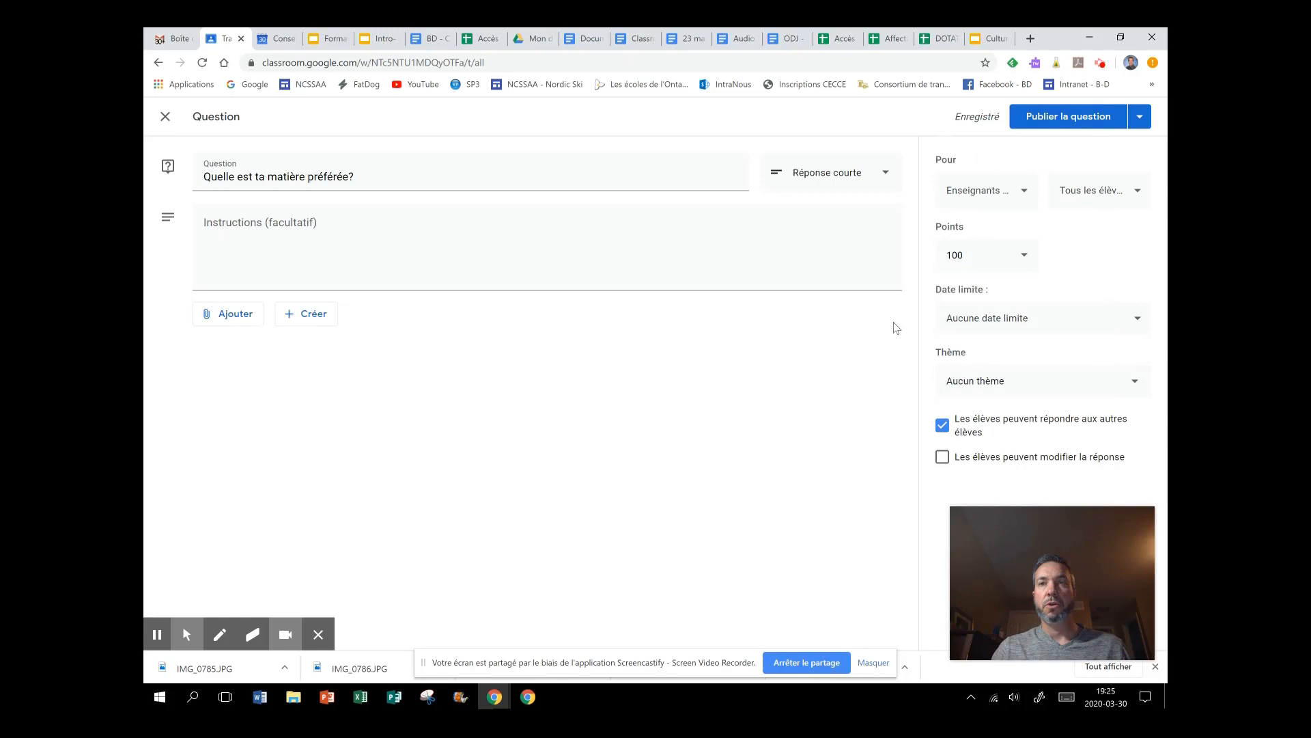
Set the question's points to 10 and its due date to 31 mars 2020.
{"action": "left_click", "coordinate": [1024, 261]}
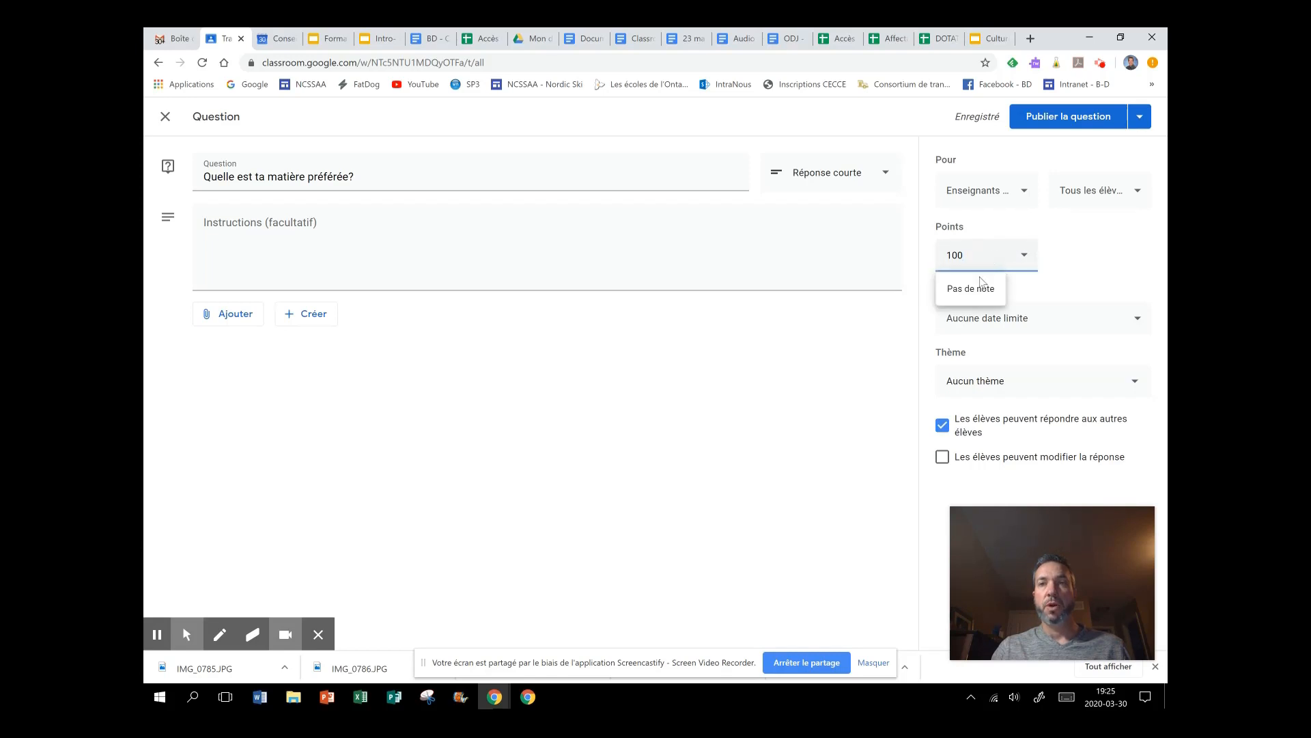
{"action": "key", "text": "BackSpace"}
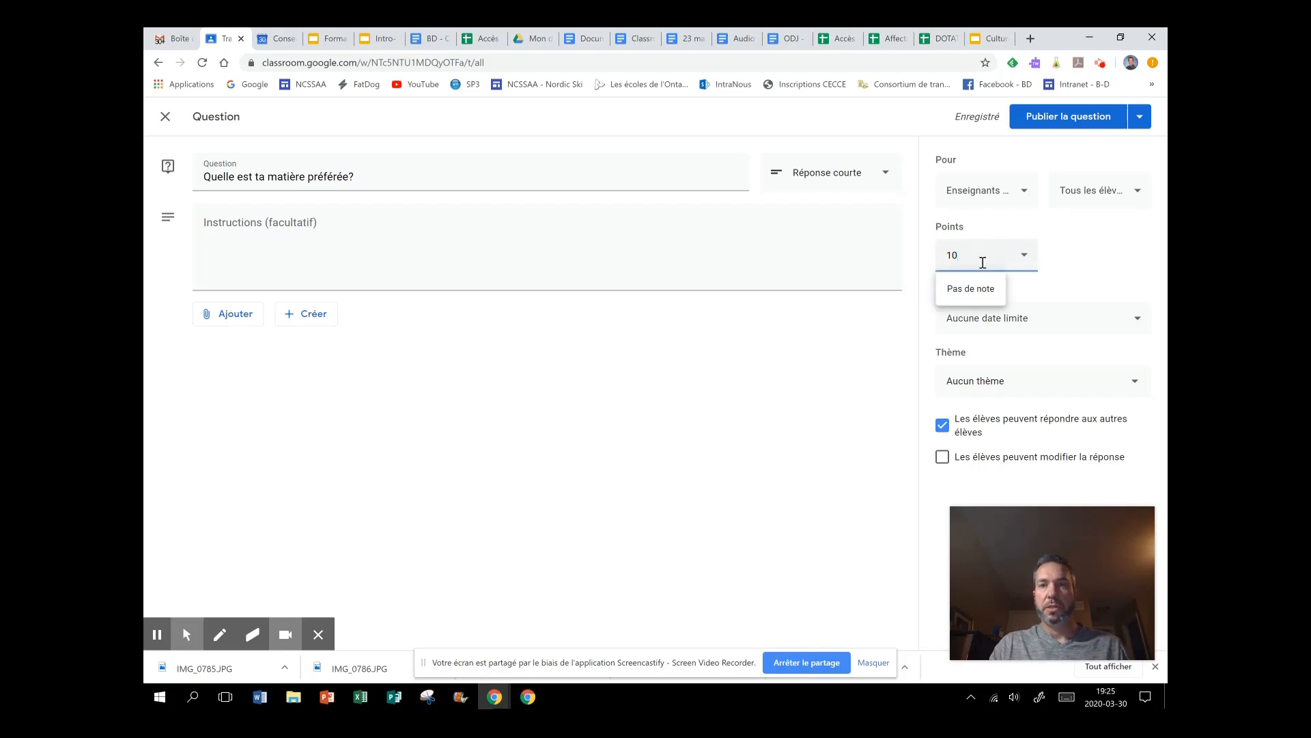
{"action": "left_click", "coordinate": [1063, 240]}
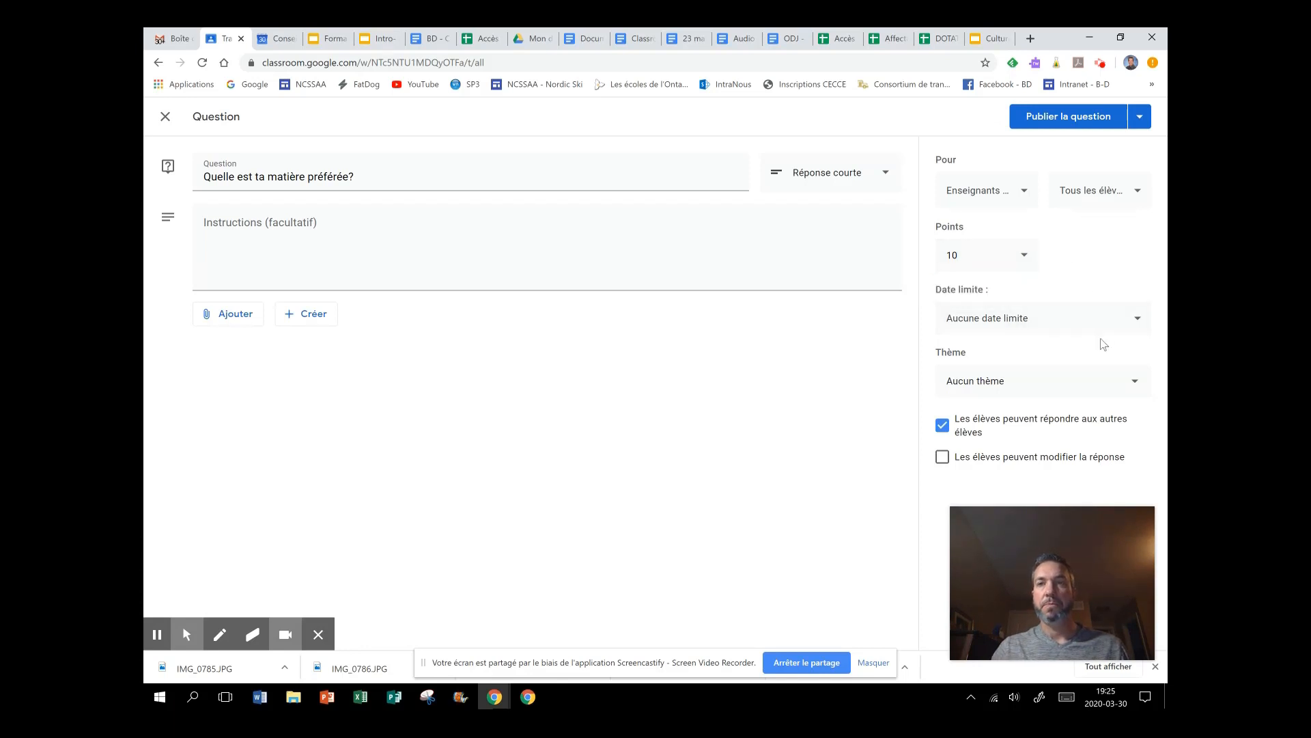
{"action": "left_click", "coordinate": [1120, 326]}
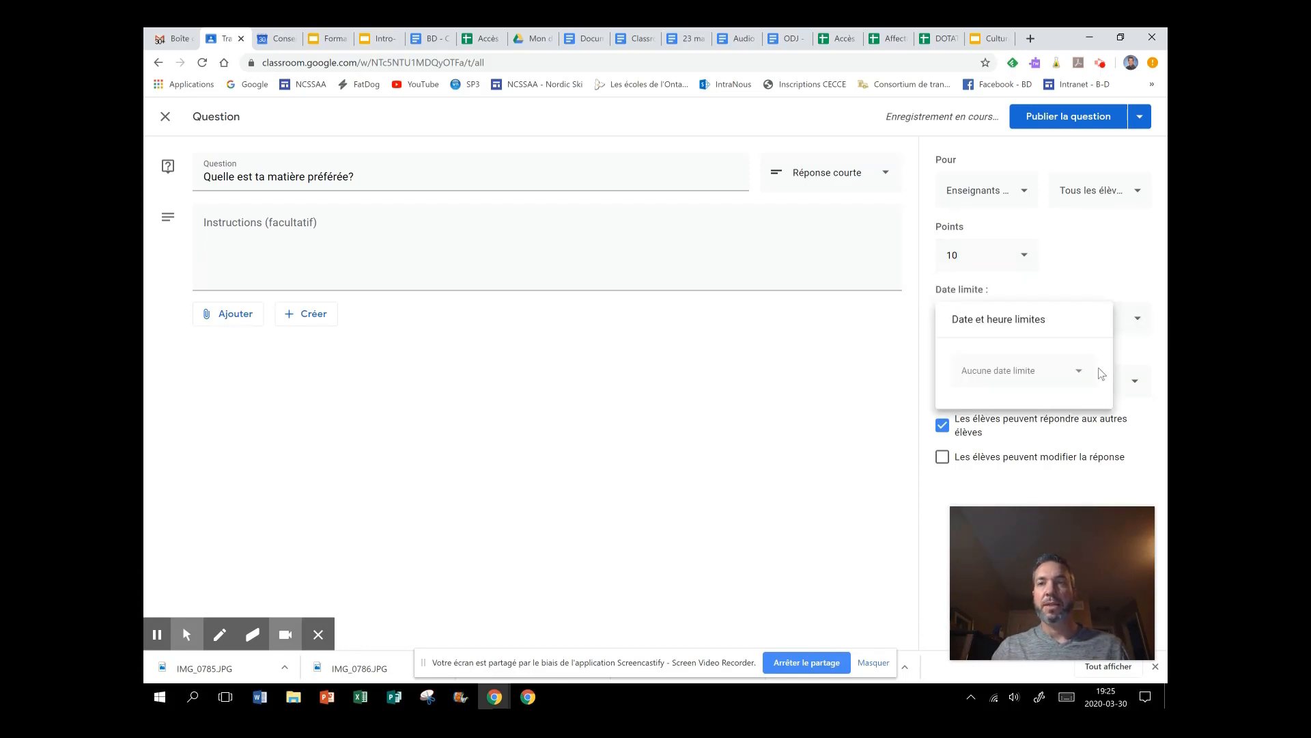
{"action": "left_click", "coordinate": [1079, 375]}
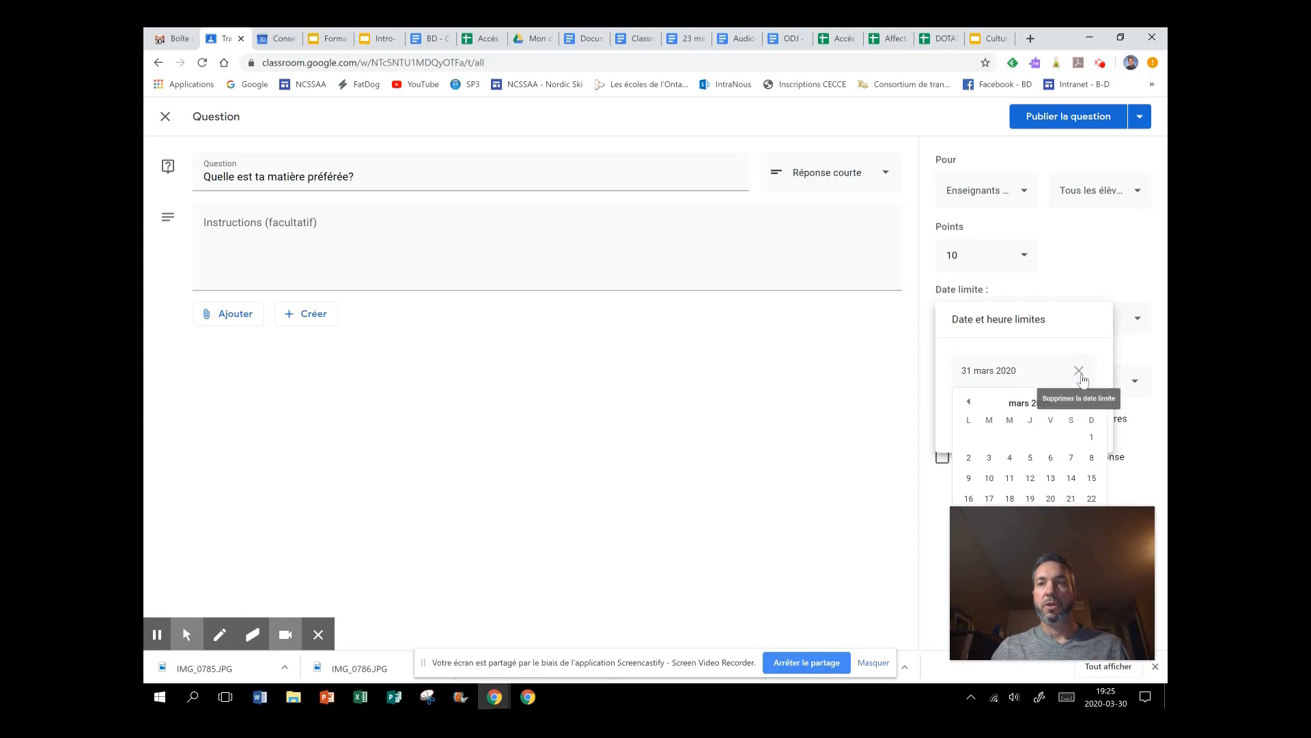
{"action": "left_click", "coordinate": [1115, 356]}
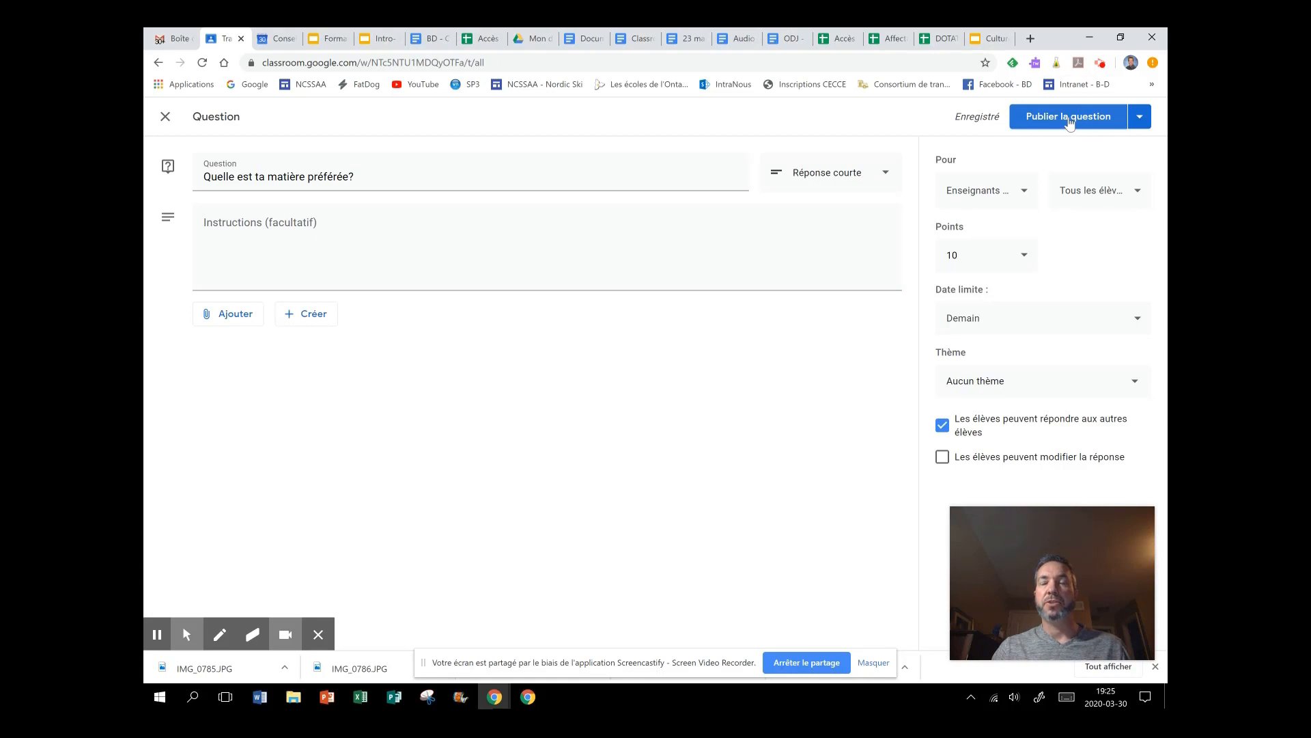
Review the alternative publishing options, then publish the question to the class immediately.
{"action": "left_click", "coordinate": [1138, 119]}
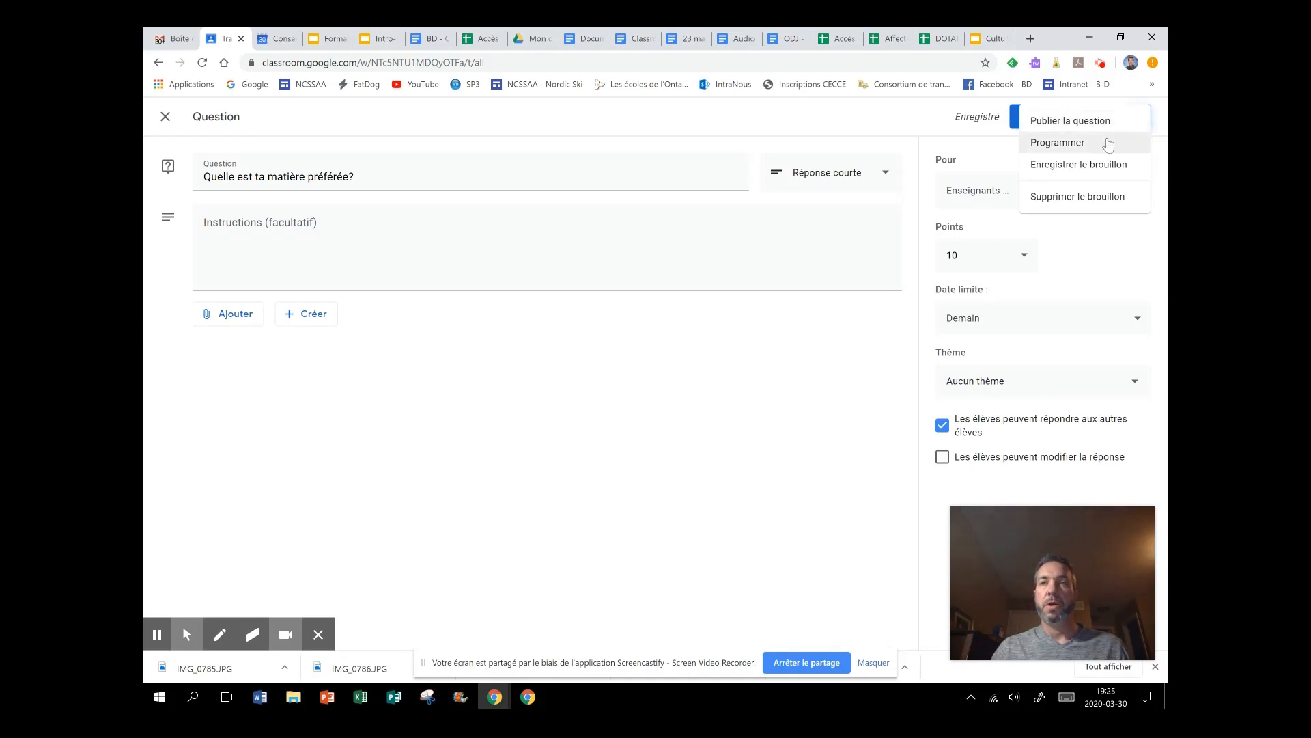
{"action": "left_click", "coordinate": [995, 148]}
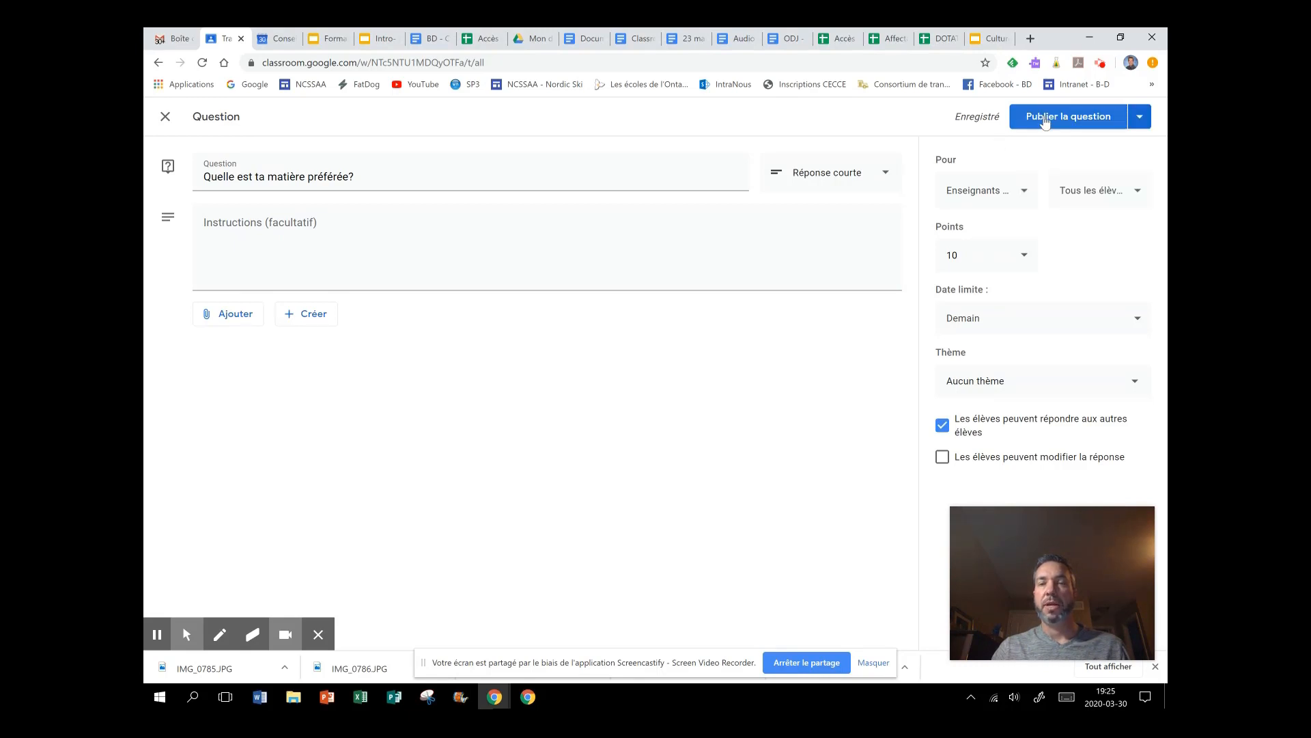
{"action": "left_click", "coordinate": [1045, 122]}
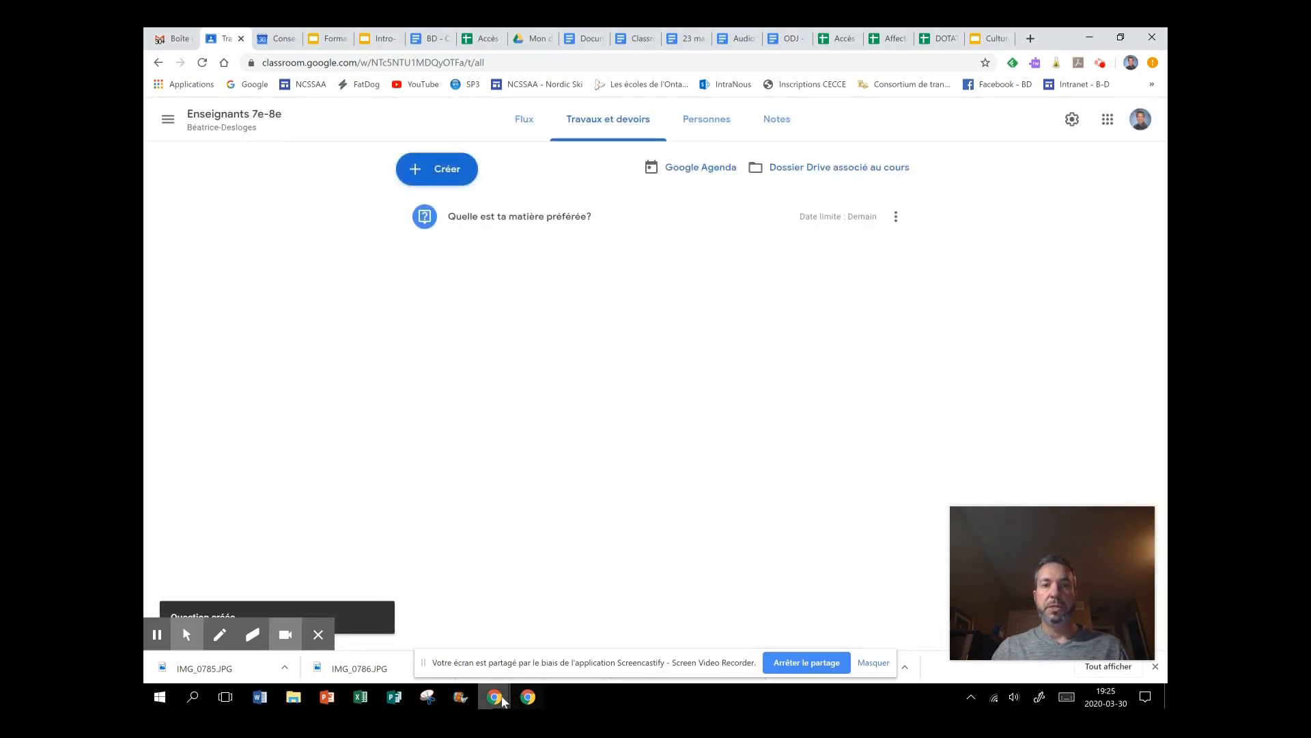
Switch to the student's Classroom window and open the full page of the question "Quelle est ta matière préférée?" from the classwork.
{"action": "mouse_move", "coordinate": [495, 696]}
{"action": "left_click", "coordinate": [572, 646]}
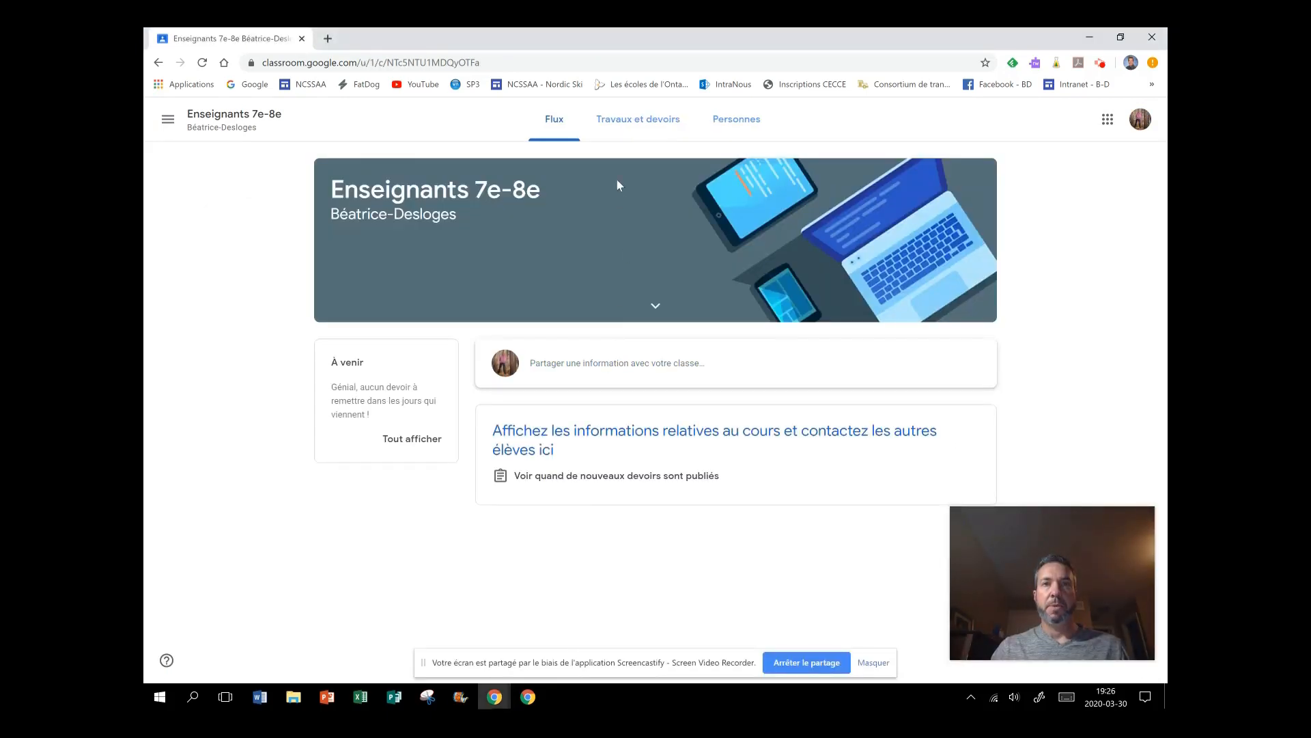
{"action": "left_click", "coordinate": [627, 121]}
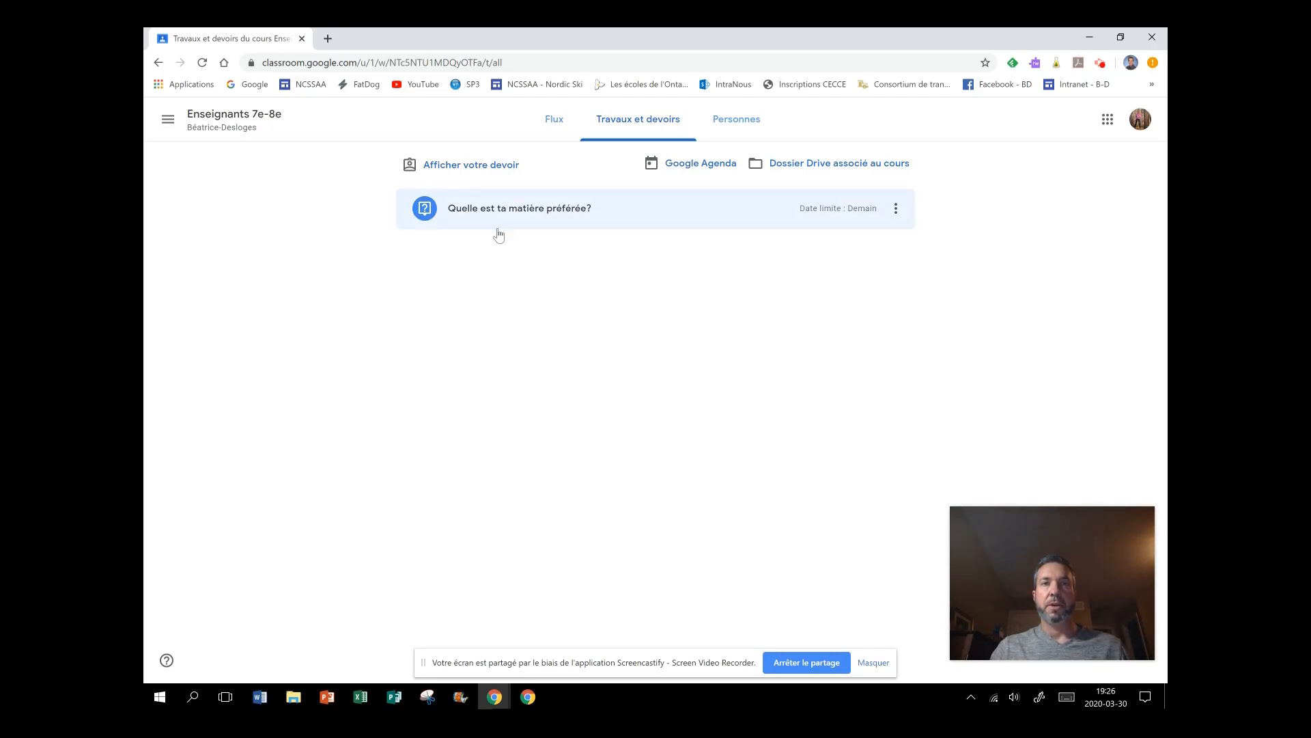
{"action": "left_click", "coordinate": [516, 217]}
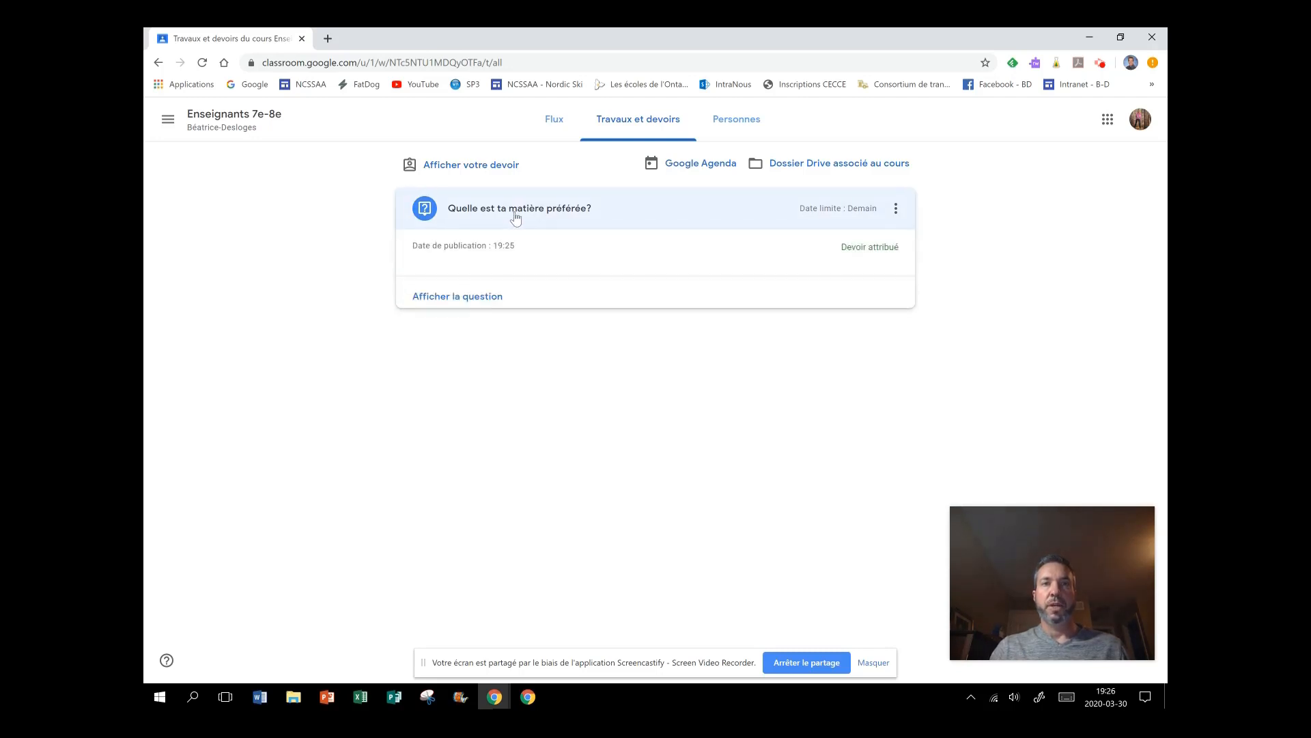
{"action": "left_click", "coordinate": [460, 300]}
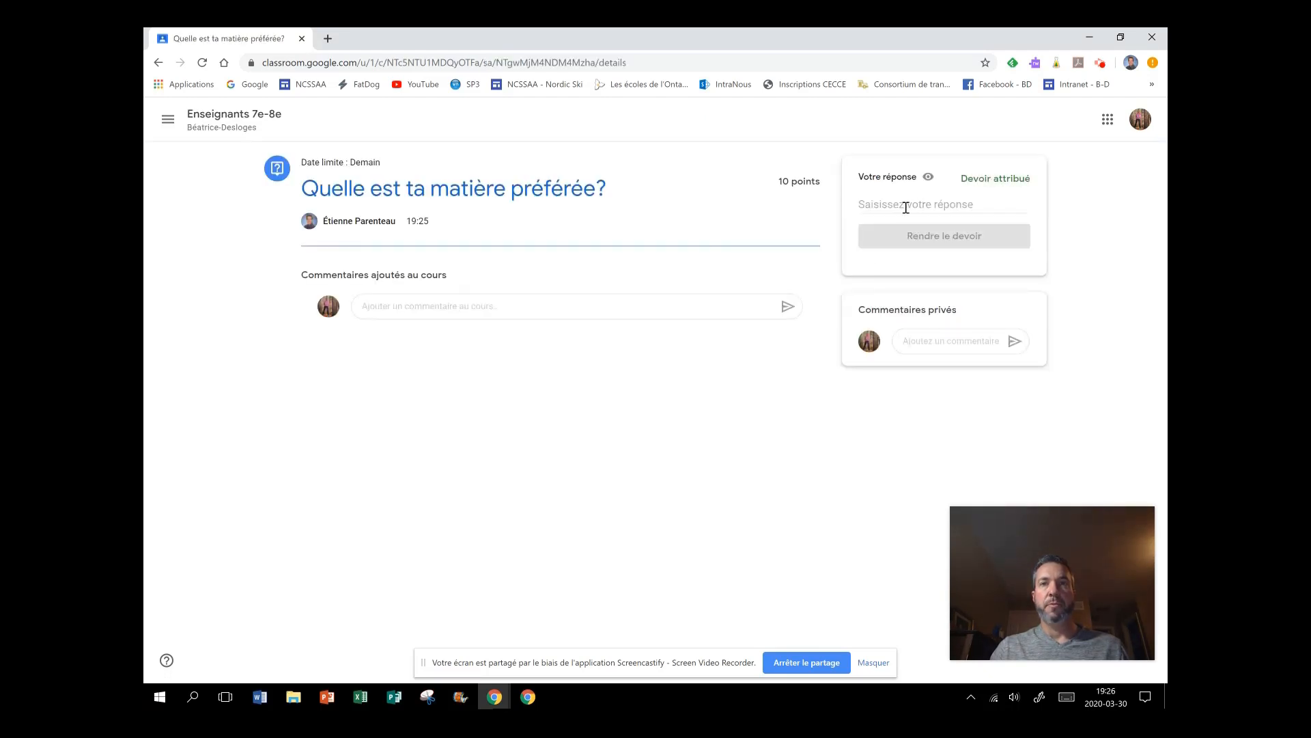
Answer the question with "Maths", turn it in and confirm the submission.
{"action": "left_click", "coordinate": [906, 207]}
{"action": "type", "text": "Maths"}
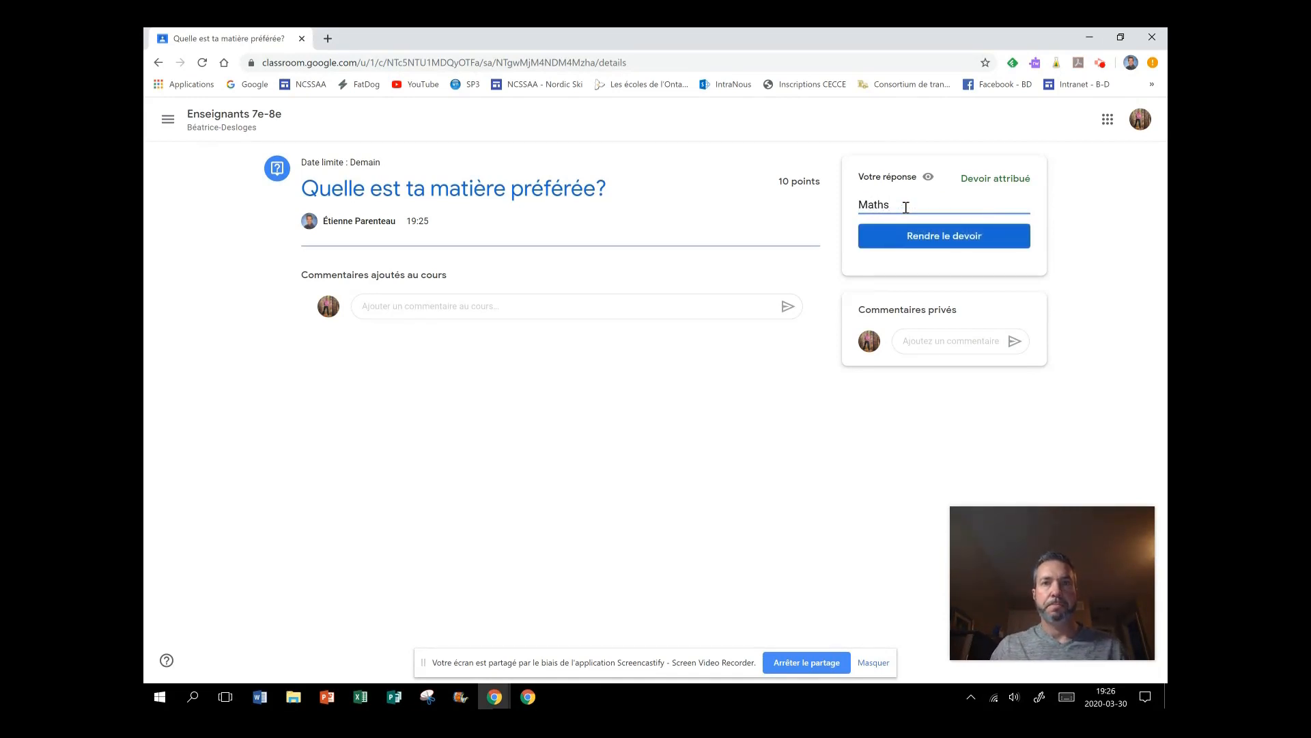
{"action": "left_click", "coordinate": [924, 235]}
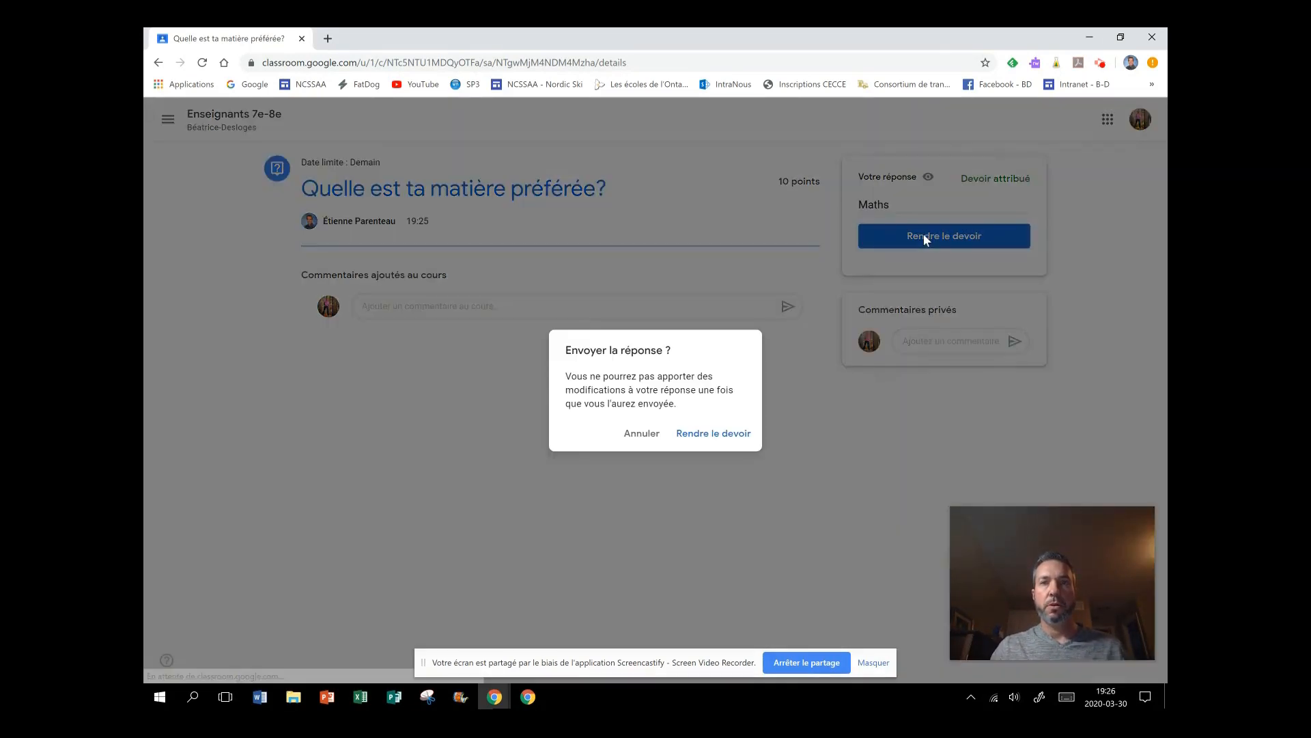
{"action": "left_click", "coordinate": [716, 440]}
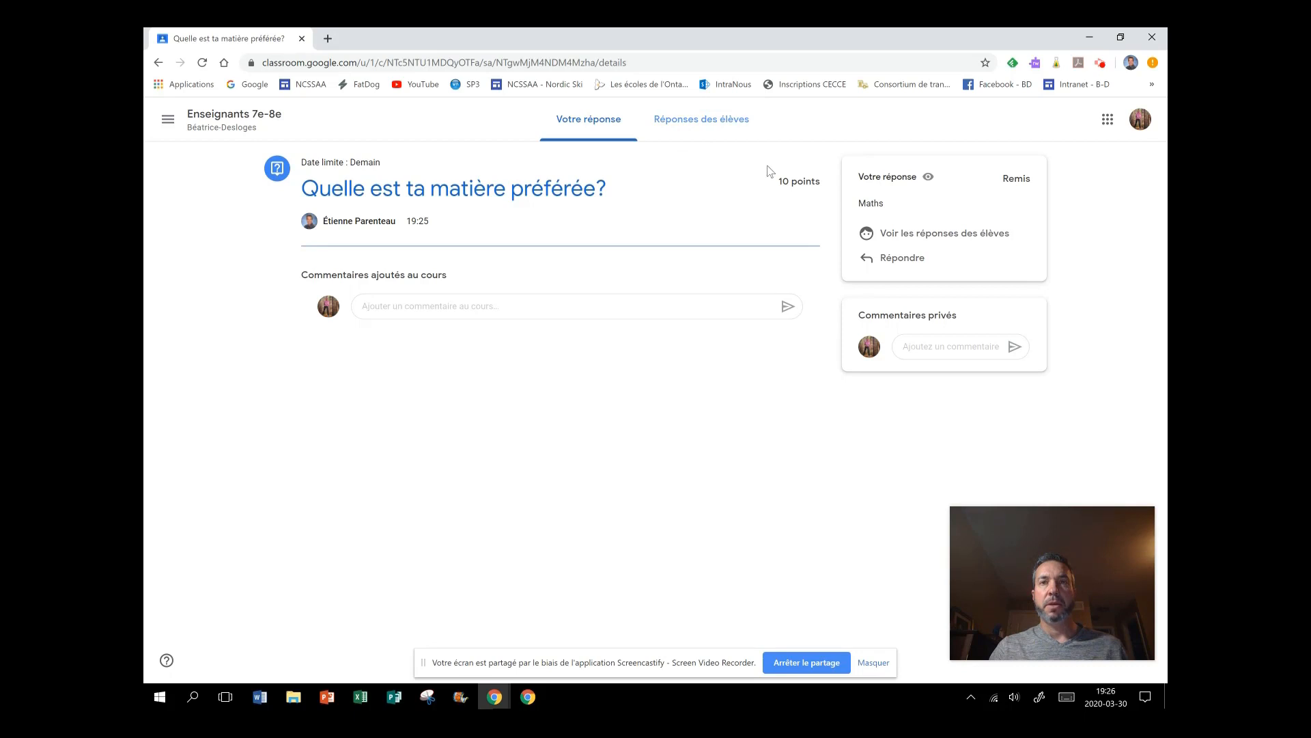
Switch back to the teacher's Classroom window and open the student responses to "Quelle est ta matière préférée?".
{"action": "left_click", "coordinate": [486, 696]}
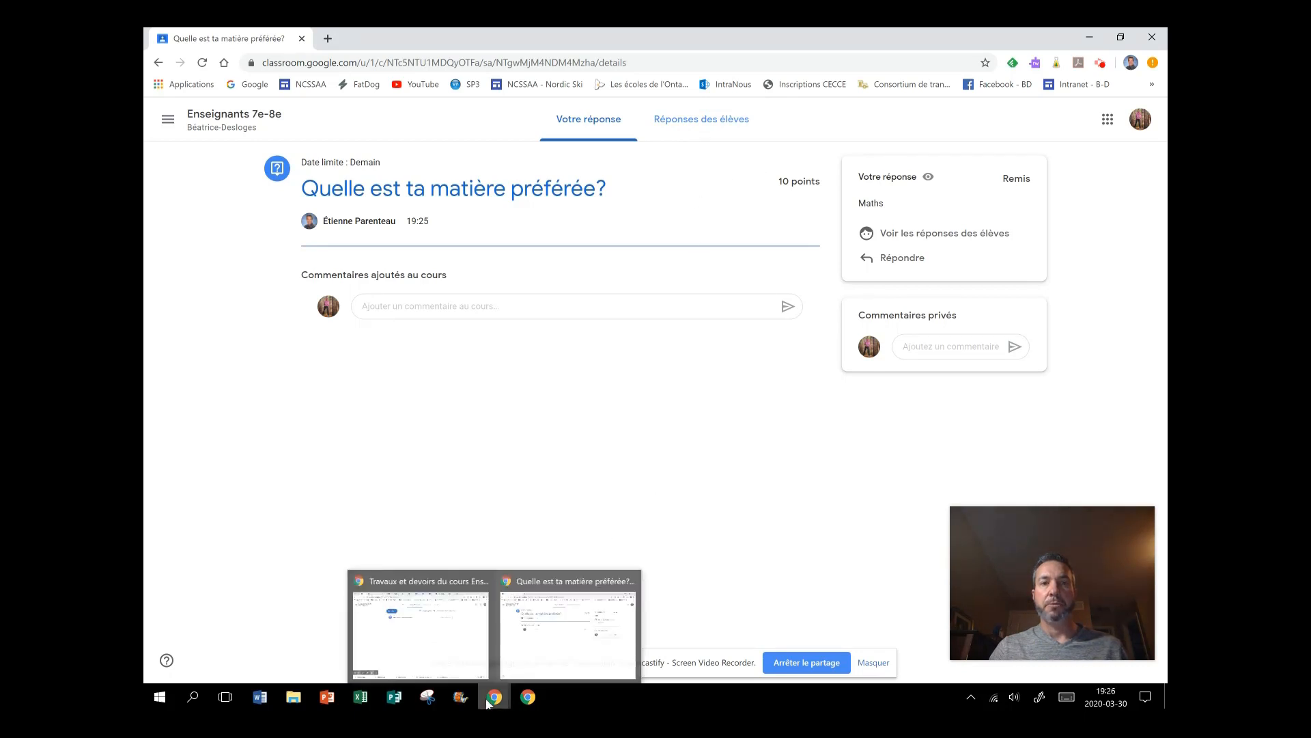
{"action": "left_click", "coordinate": [459, 666]}
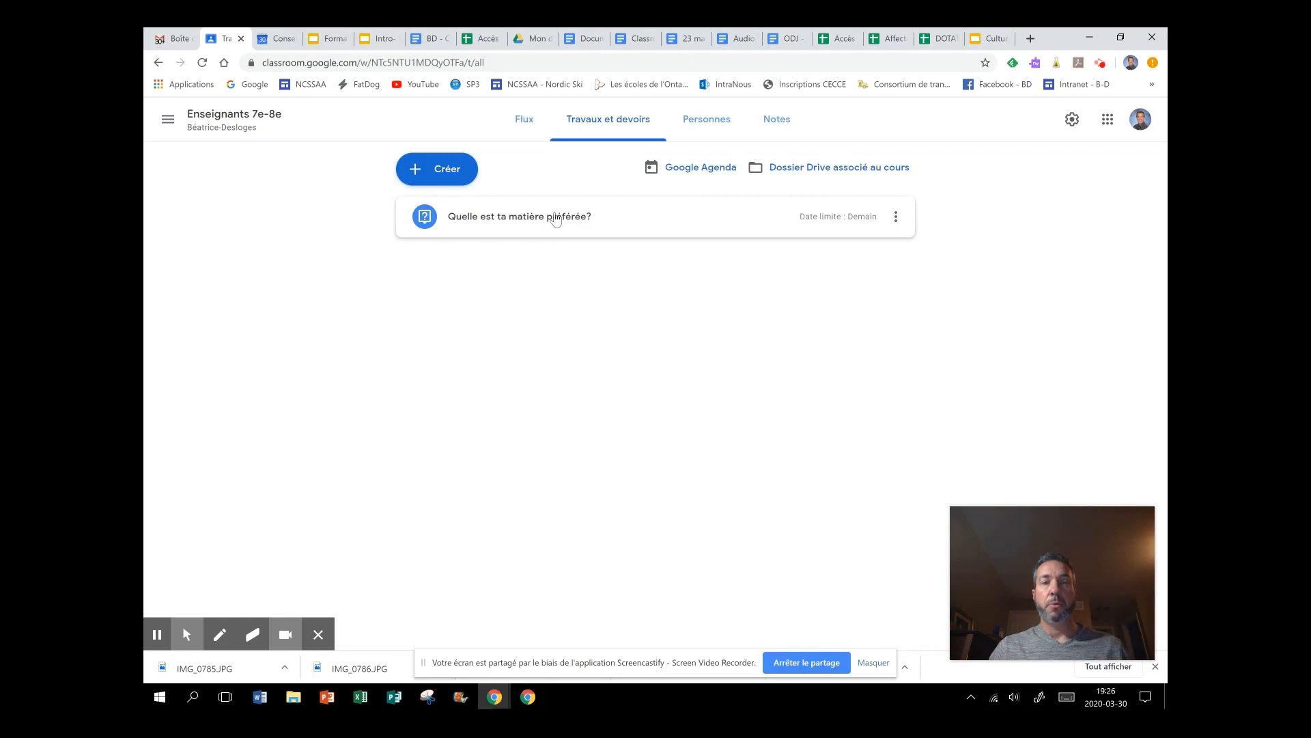
{"action": "left_click", "coordinate": [556, 219]}
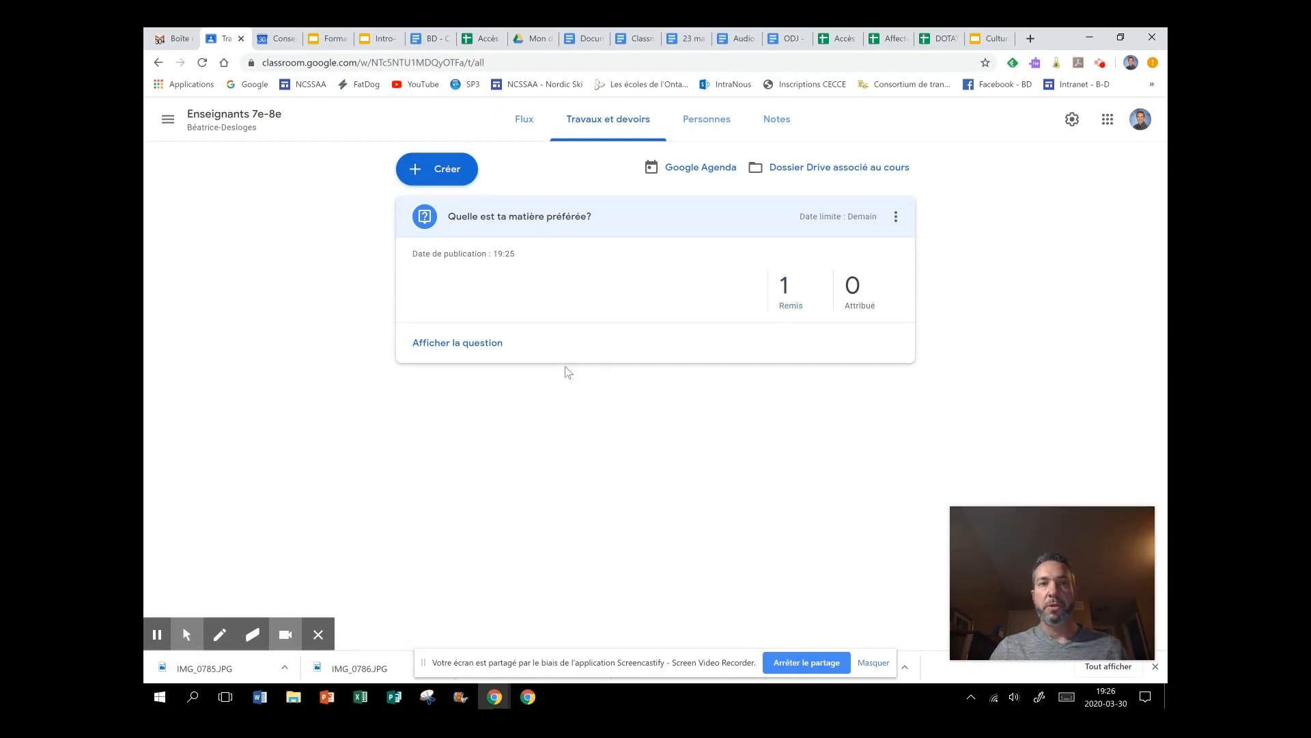
{"action": "left_click", "coordinate": [468, 343]}
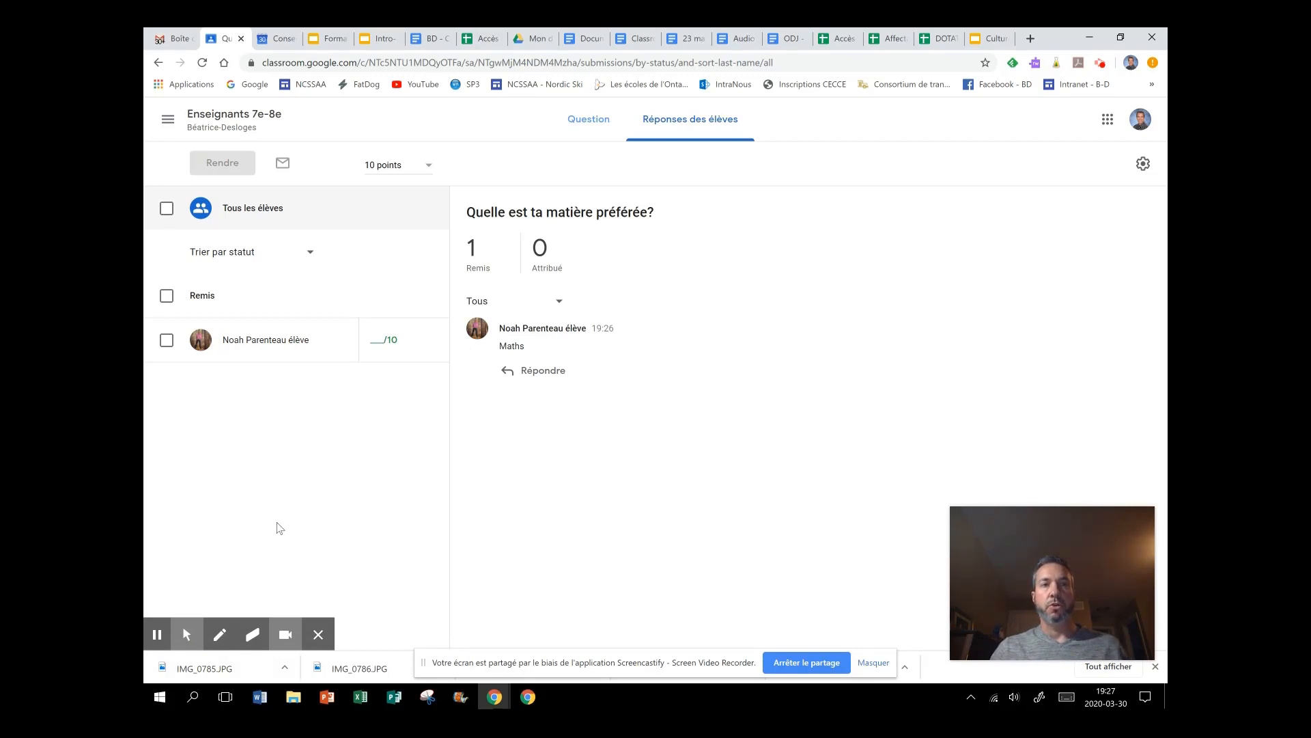
Grade the student's answer 10 out of 10 and return it with the private comment "Bravo!".
{"action": "left_click", "coordinate": [373, 340]}
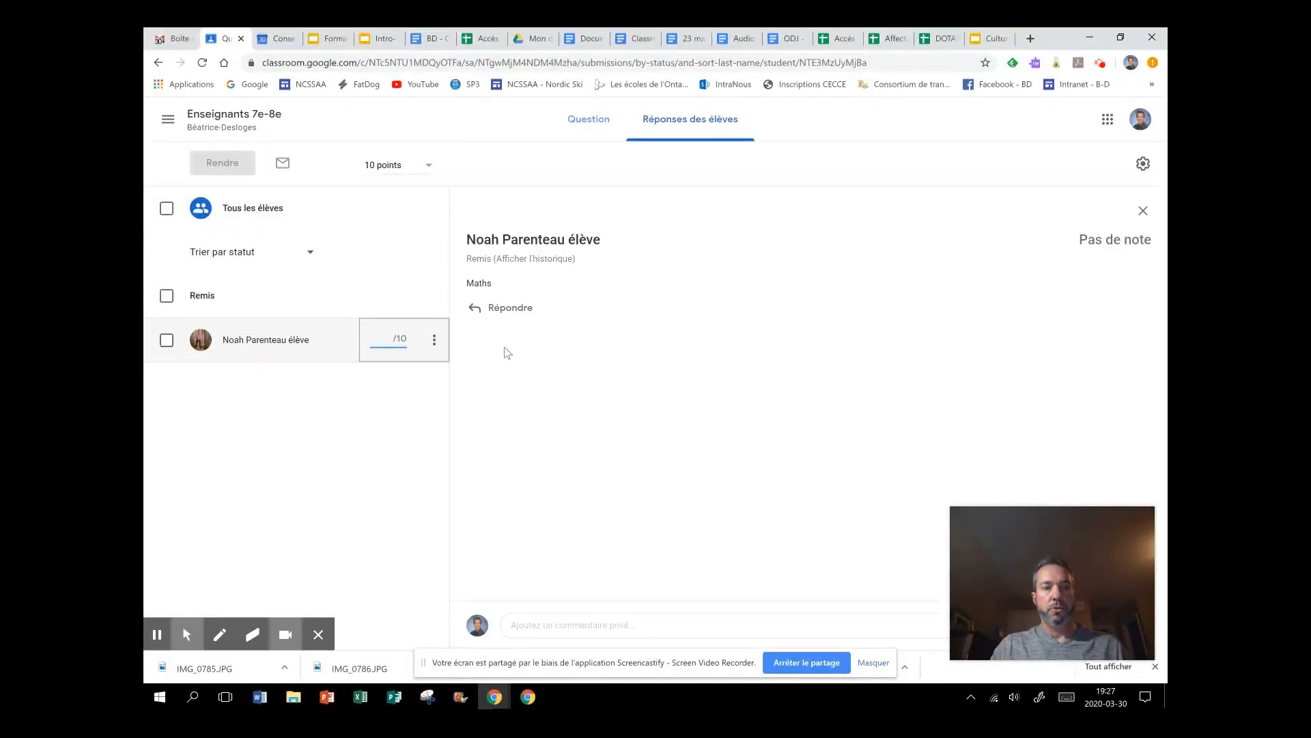
{"action": "type", "text": "10"}
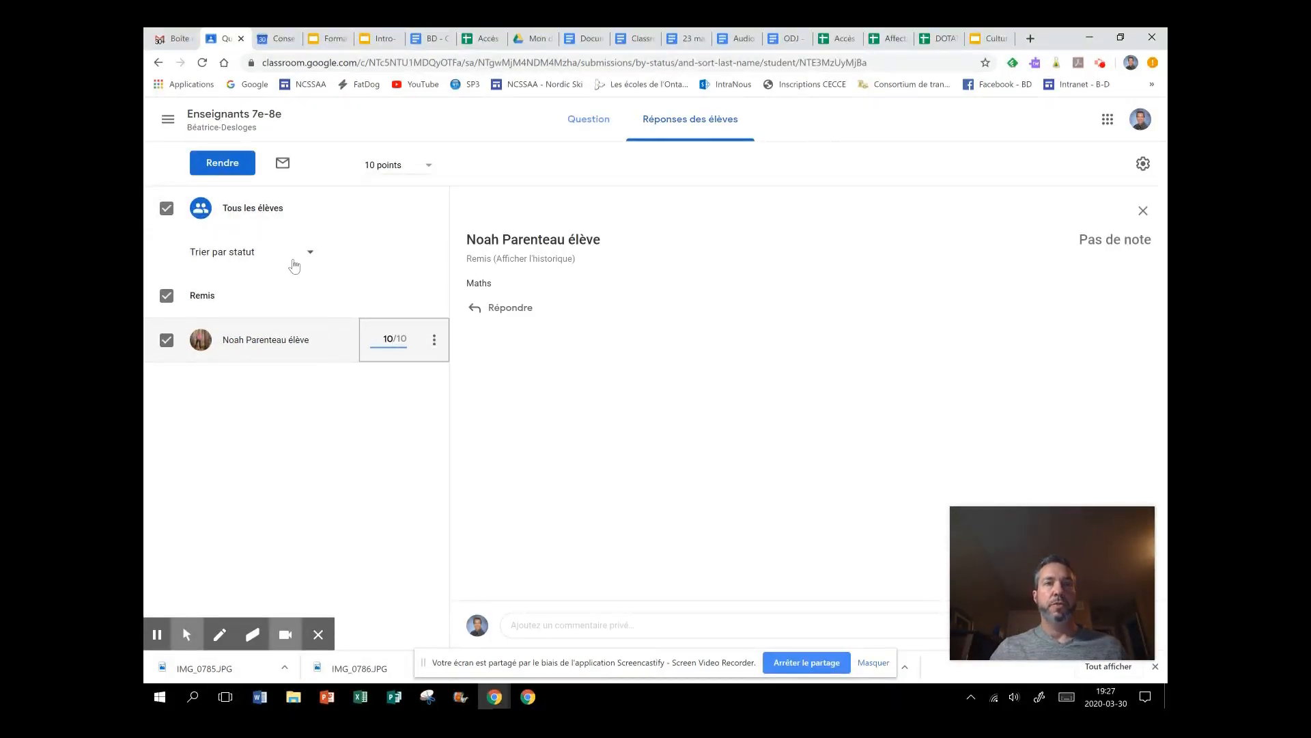
{"action": "left_click", "coordinate": [230, 165]}
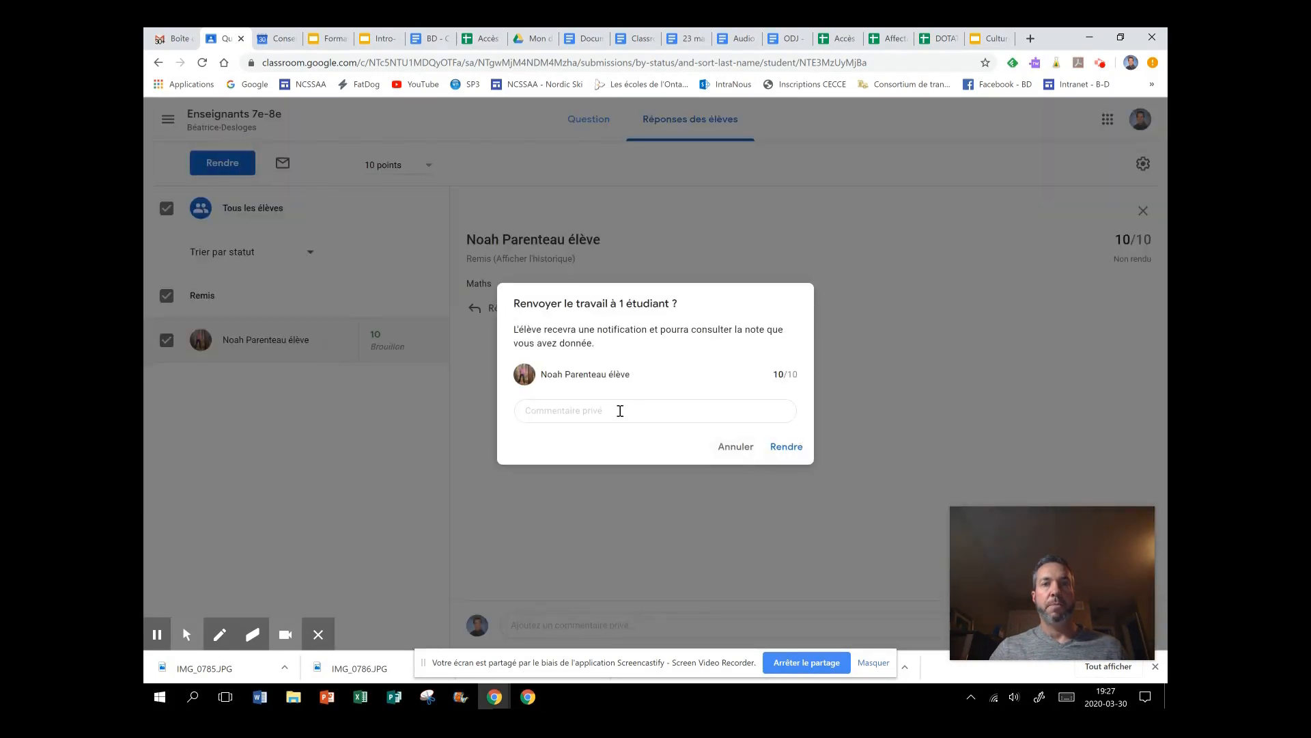
{"action": "left_click", "coordinate": [620, 410]}
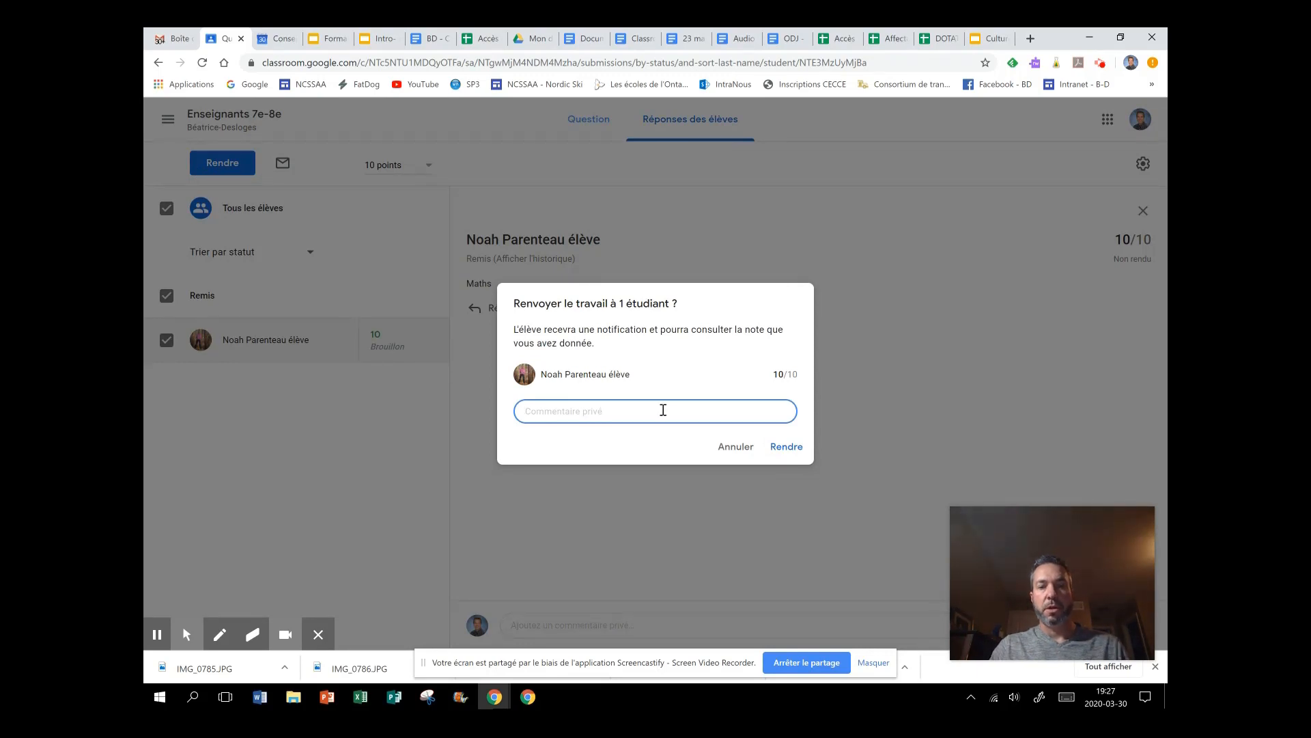
{"action": "type", "text": "Bravo!"}
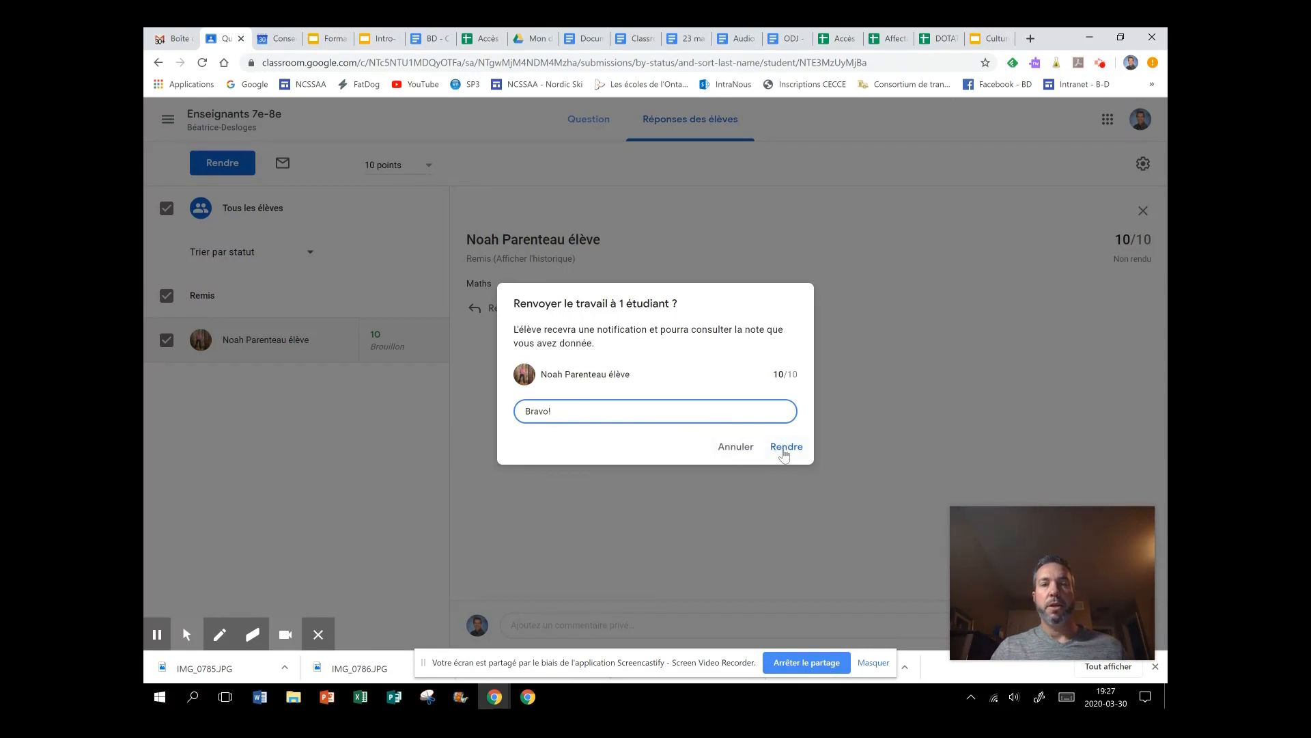
{"action": "left_click", "coordinate": [785, 448]}
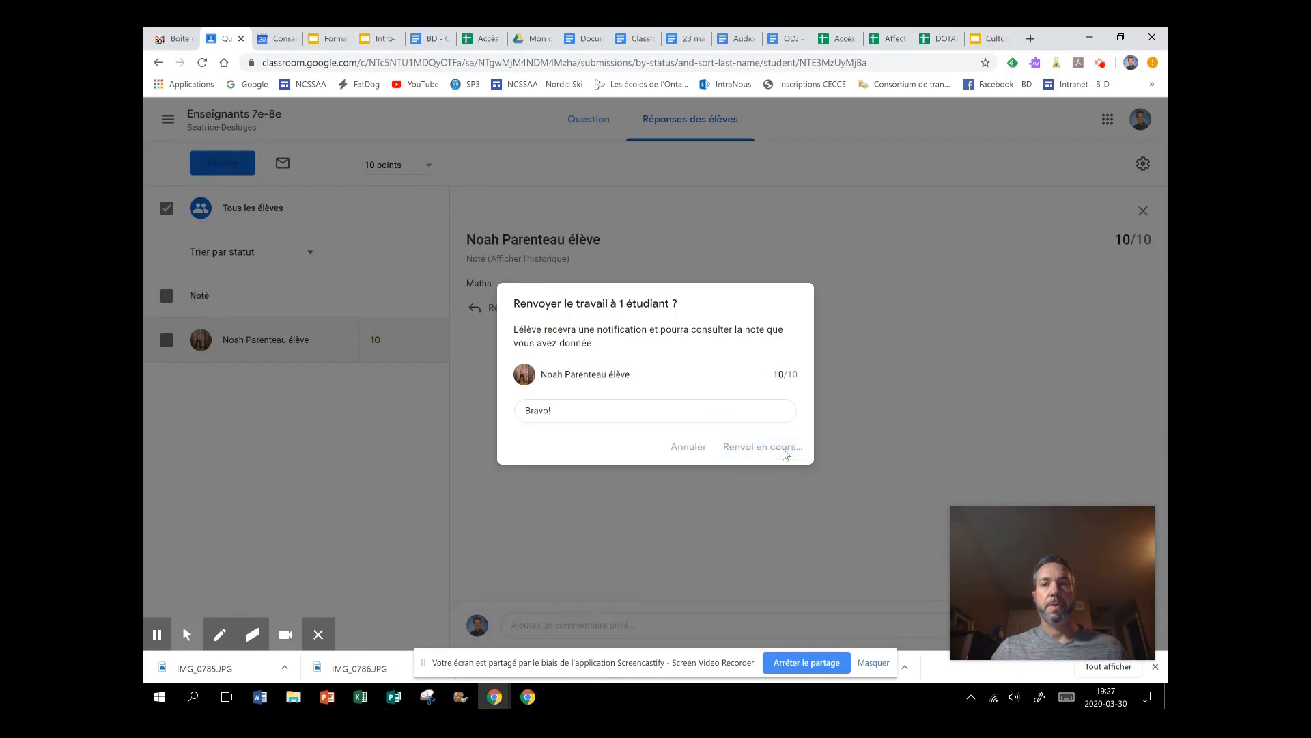